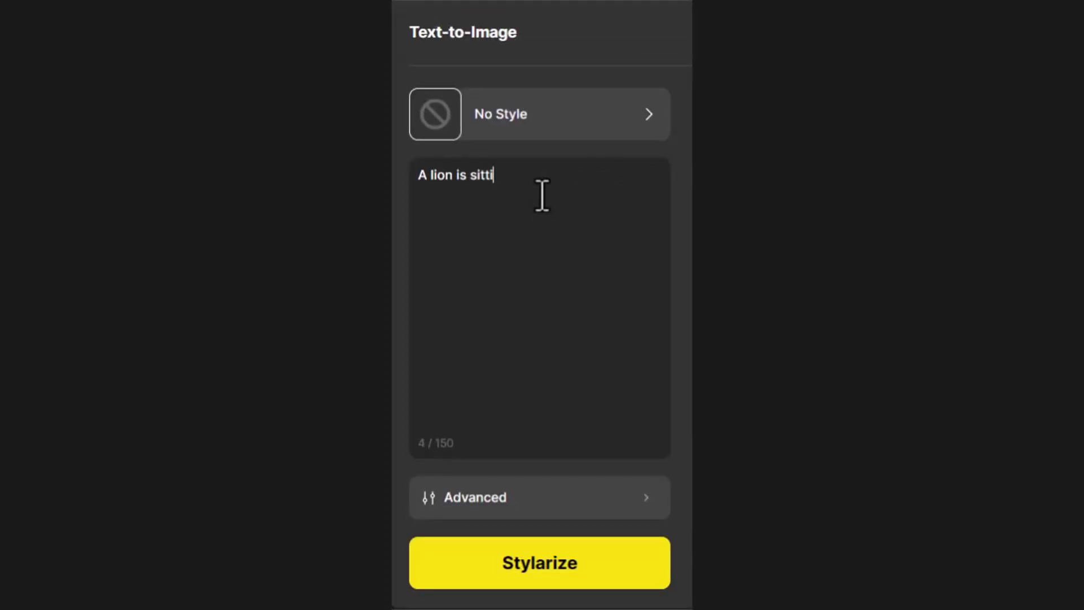
type("ng on a rock in a jungle, wearing a crown and looking at something with interest.The lion's mane is blue, and")
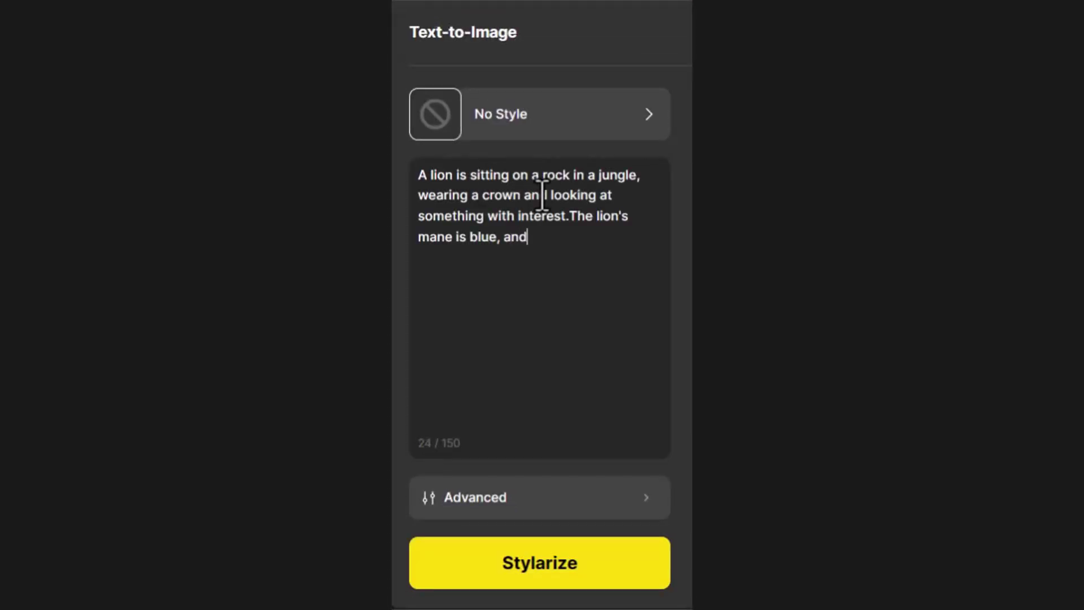
type(" it has a regal appearance")
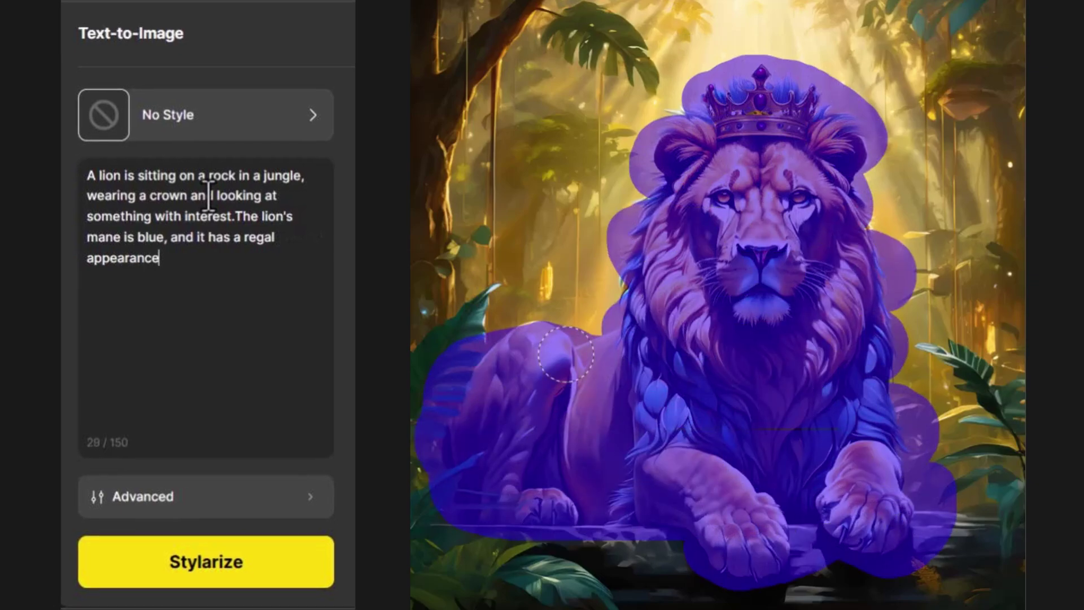
type("wolf")
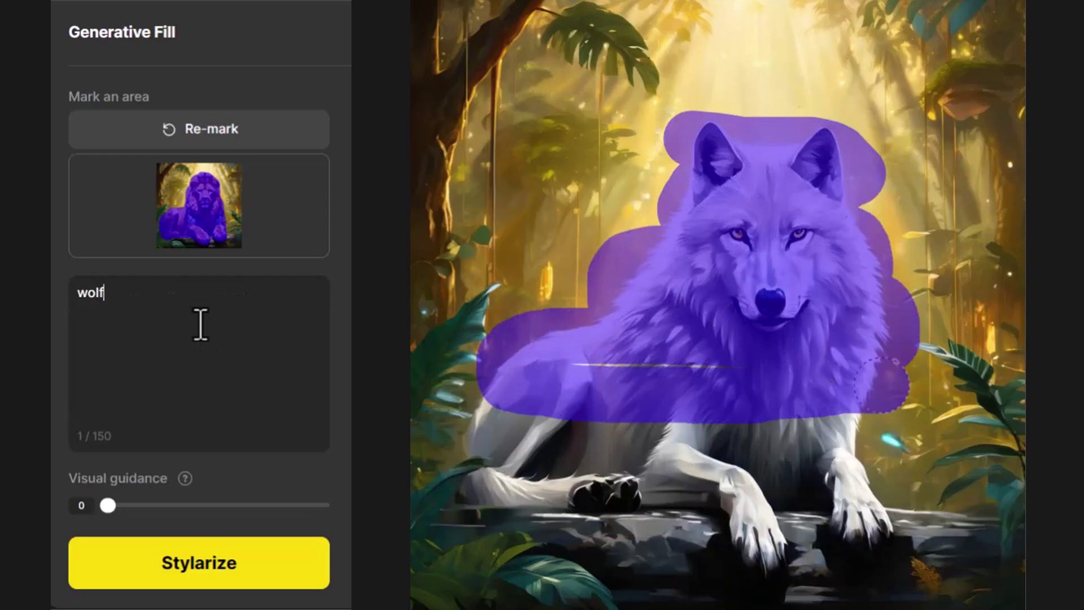
Erase the 'wolf' fill prompt so another animal can be described
key("BackSpace")
key("BackSpace")
key("BackSpace")
type("el")
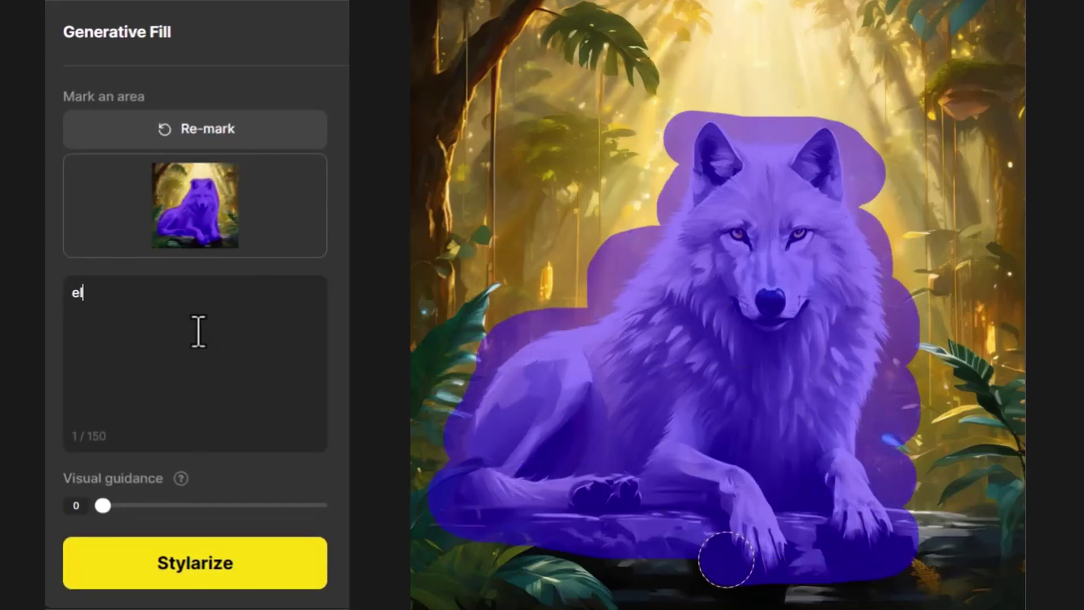
type("epht")
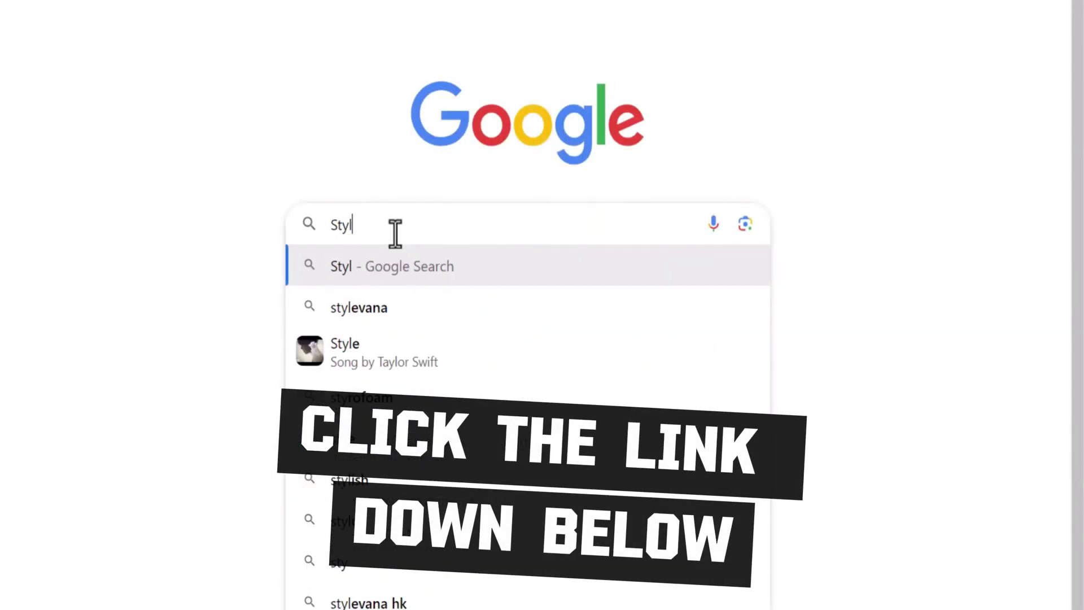
type("ar")
Search Google for 'stylar', go to stylar.ai and apply a 1536×1536 square project canvas
left_click(395, 261)
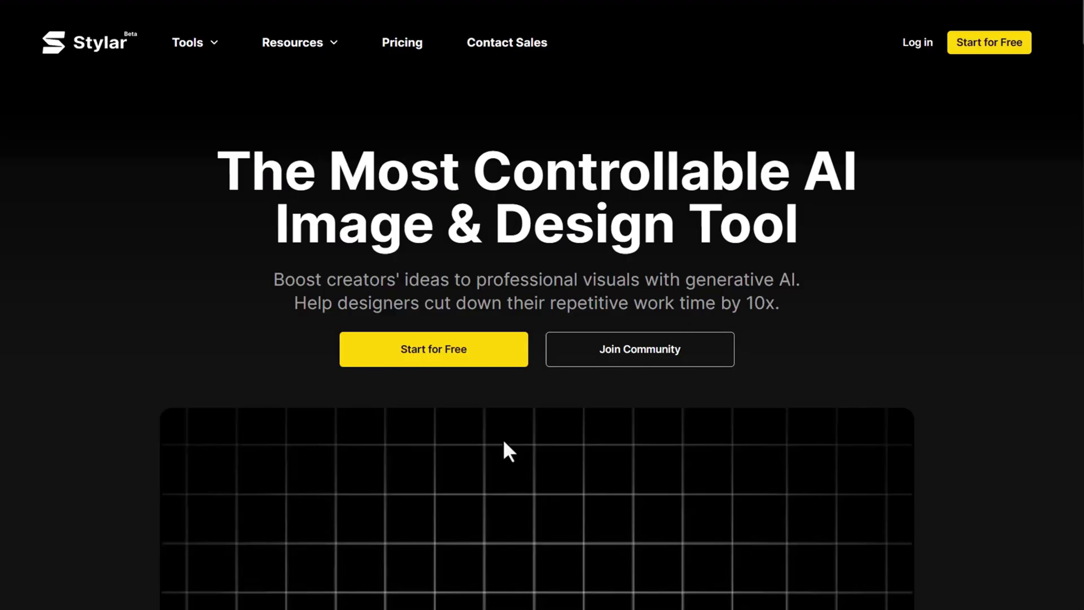
left_click(451, 356)
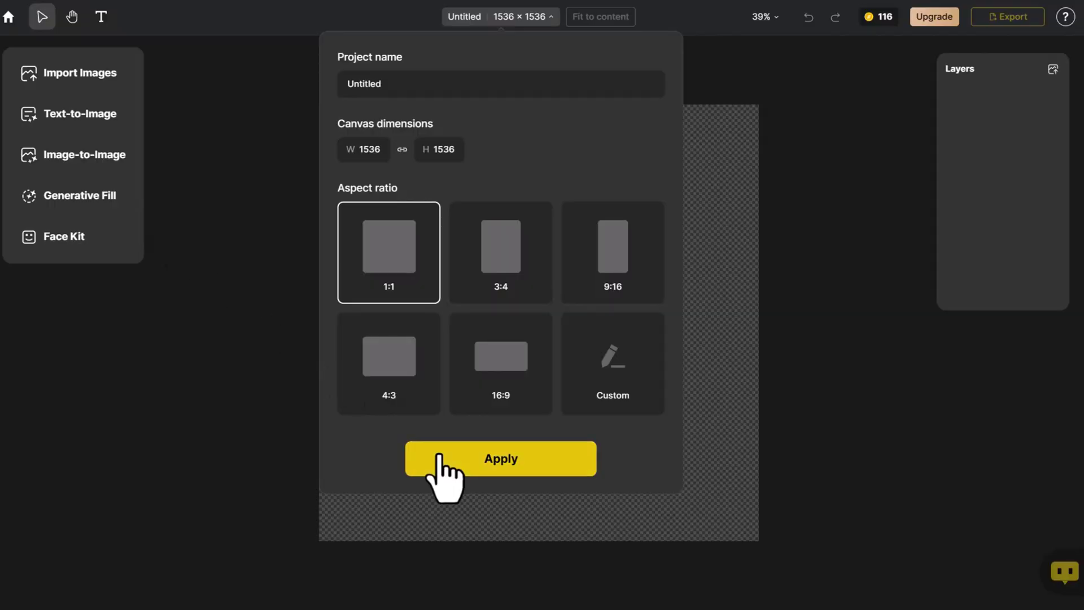
left_click(439, 458)
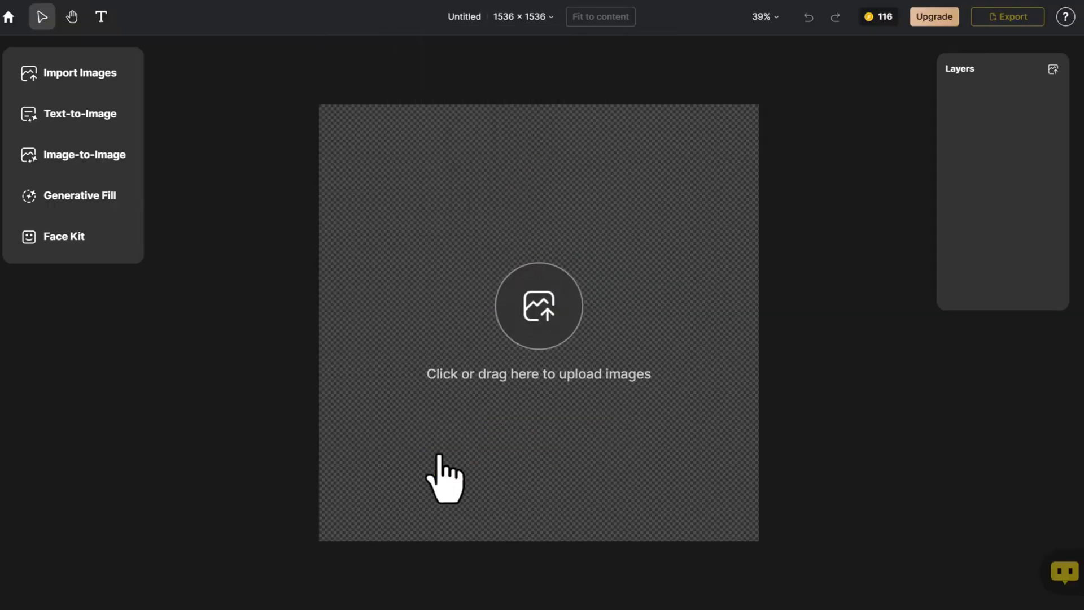
Write the mushroom-path, pink-sky landscape prompt with Apocalyptic Photography style at 0.2 intensity
left_click(111, 125)
left_click(148, 167)
type("There's a path in")
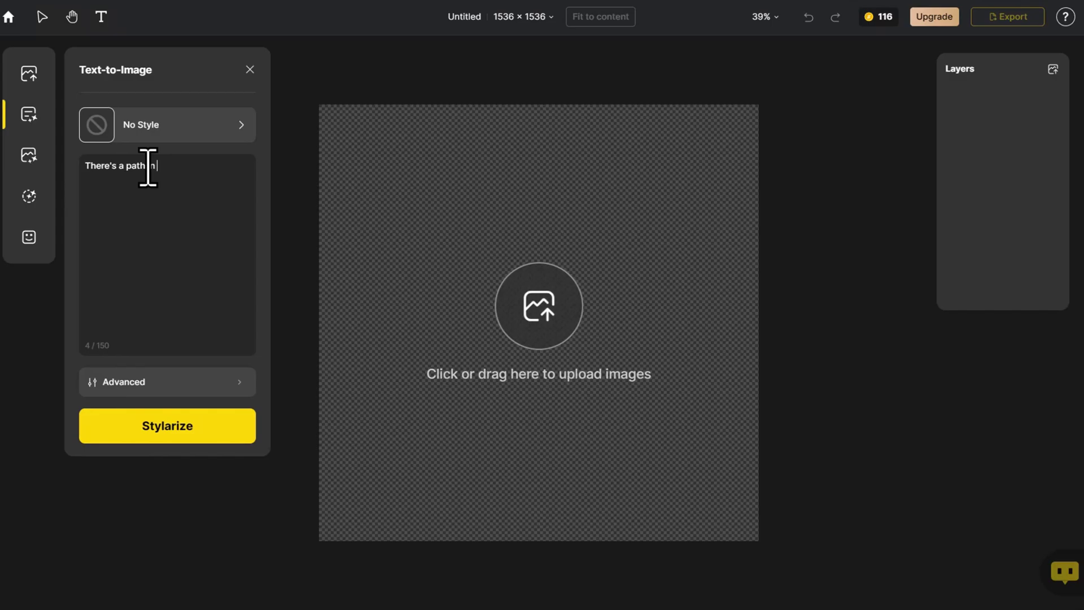
type(" the middle,a vibrant pink s")
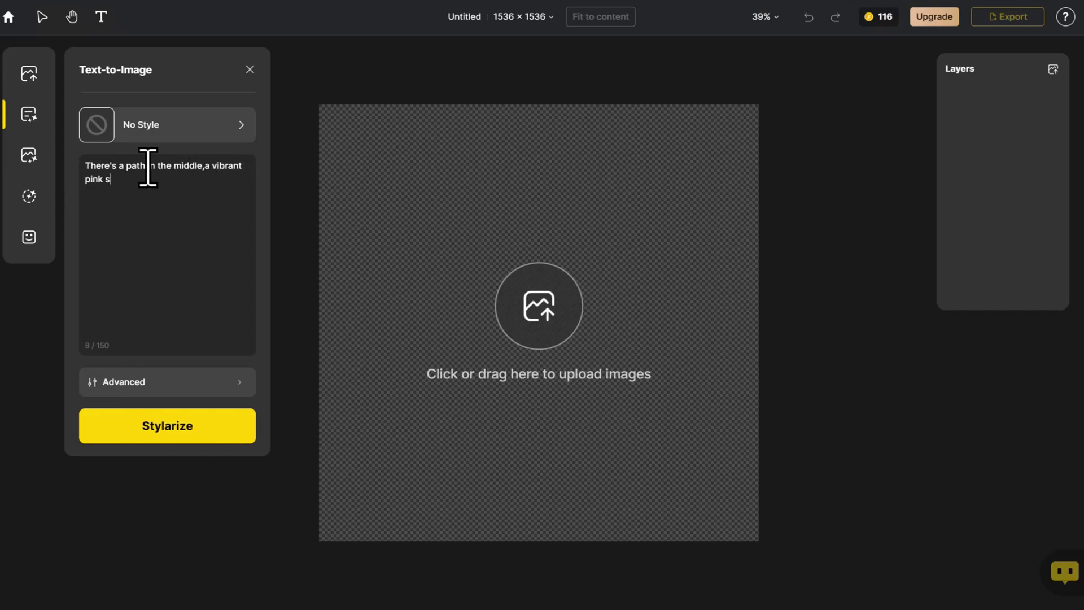
type("f towering")
type(" mushrooms")
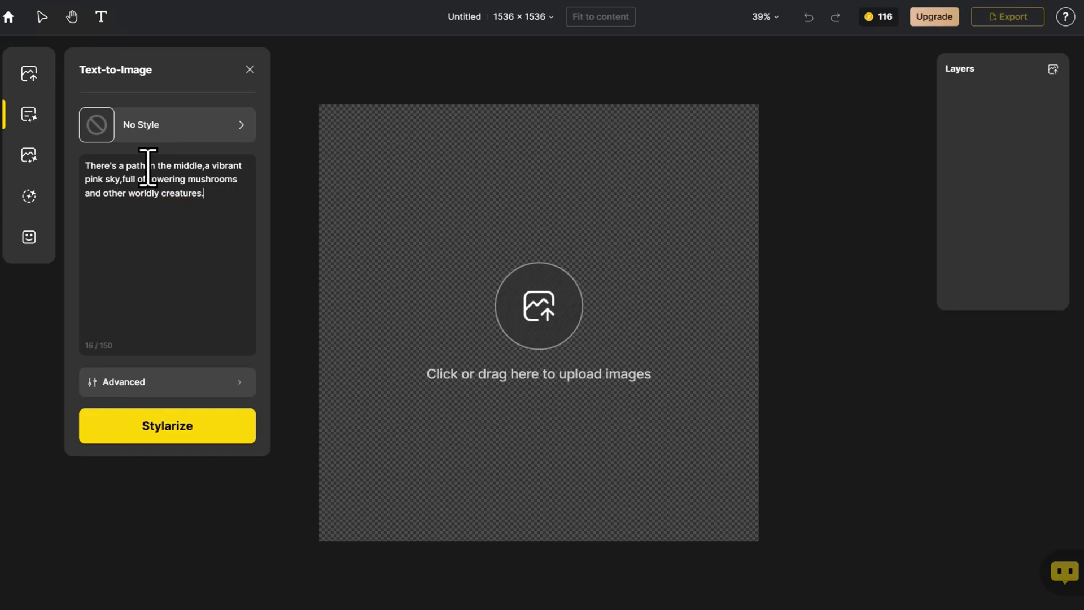
type("ground is cover")
type("ed with orange soil")
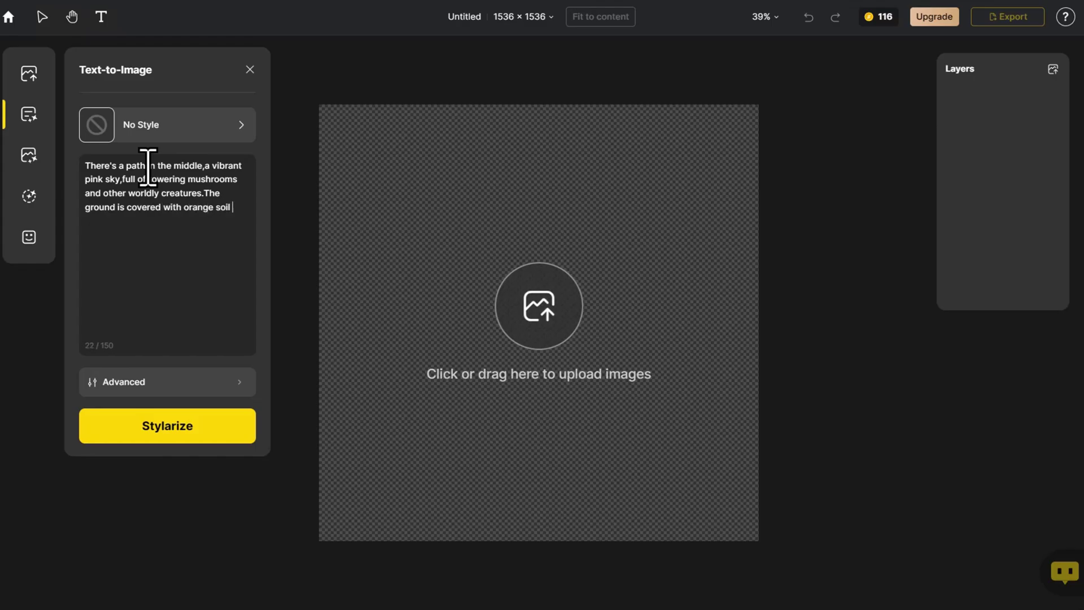
type("and pathches of green grass.")
left_click(153, 138)
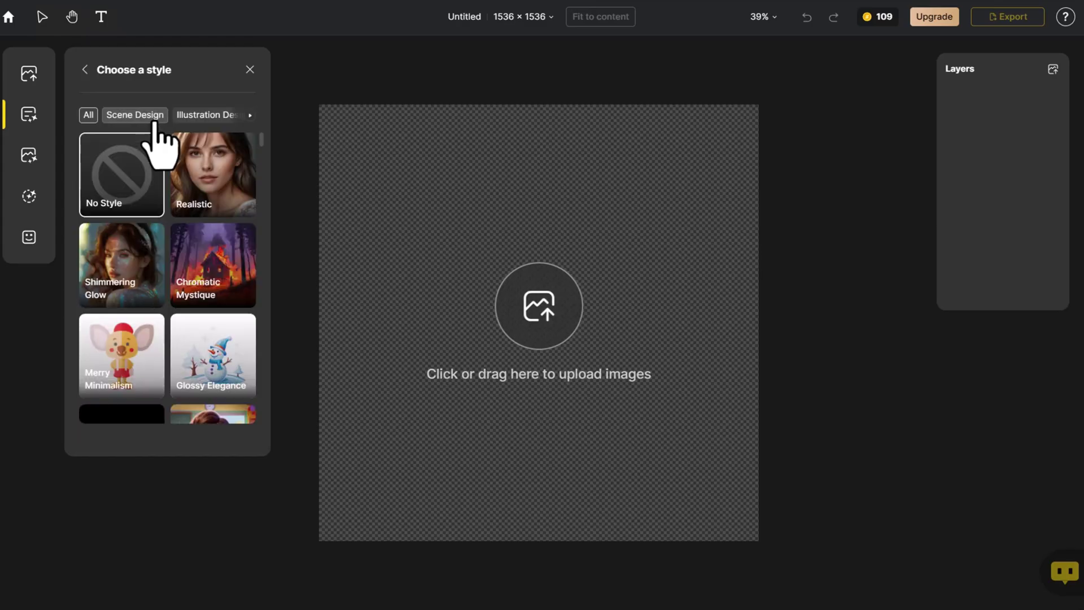
scroll(169, 170, "down", 3)
scroll(170, 171, "down", 5)
scroll(170, 171, "down", 5)
scroll(170, 171, "down", 5)
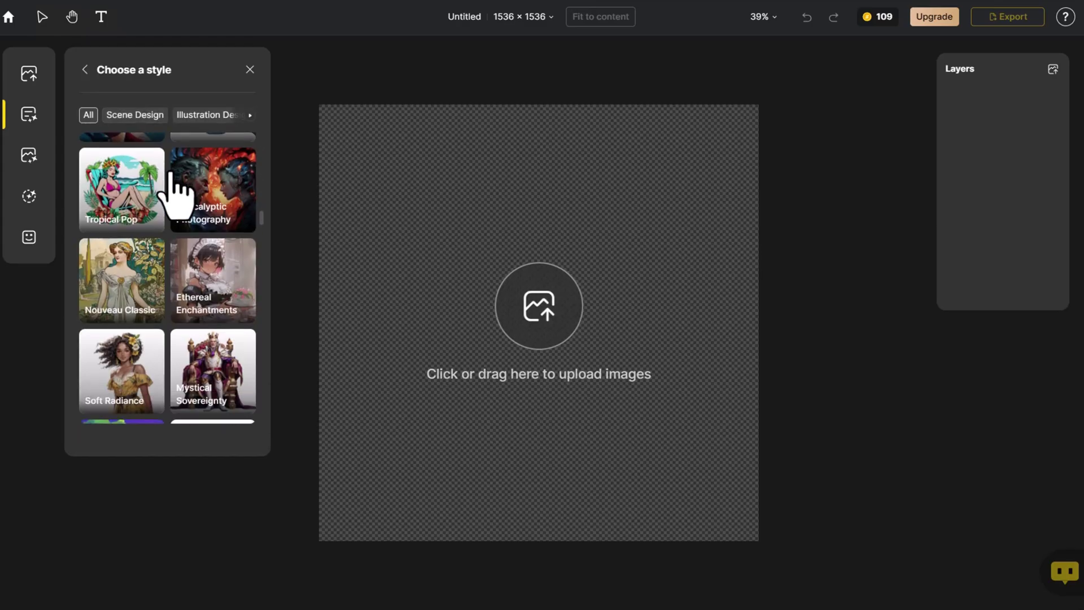
left_click(199, 168)
left_click_drag(163, 347, 136, 347)
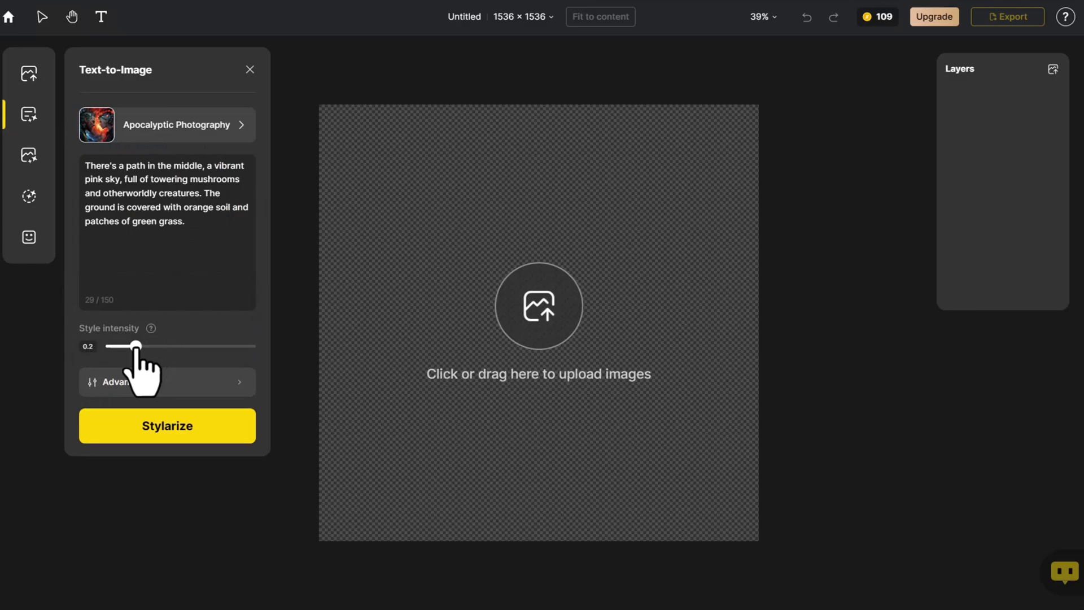
Generate four mushroom landscapes and place the second result on the canvas as Layer 1
left_click(187, 427)
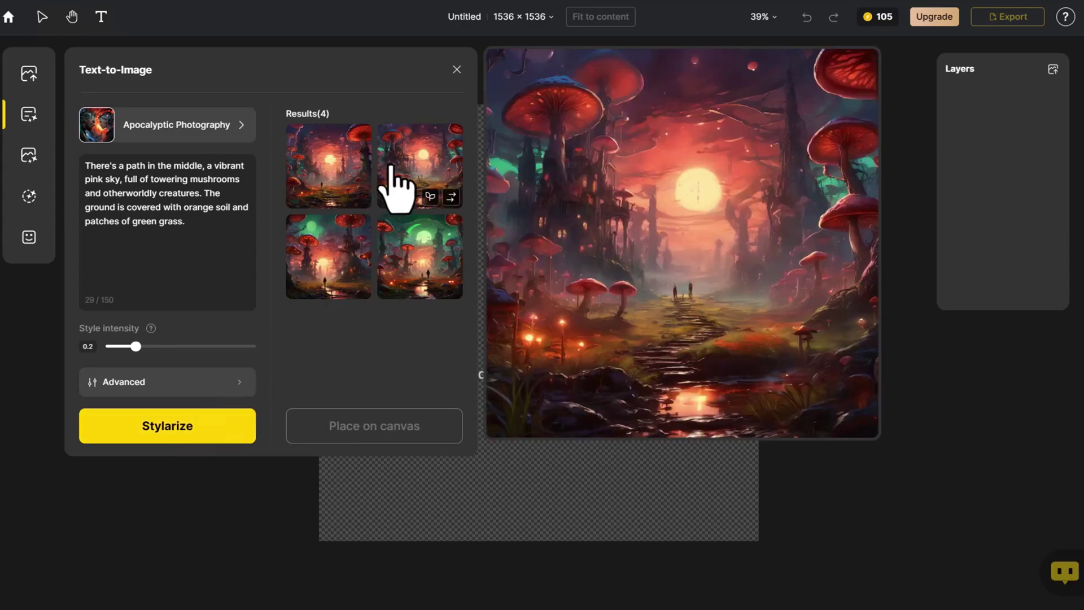
left_click(395, 188)
left_click(368, 427)
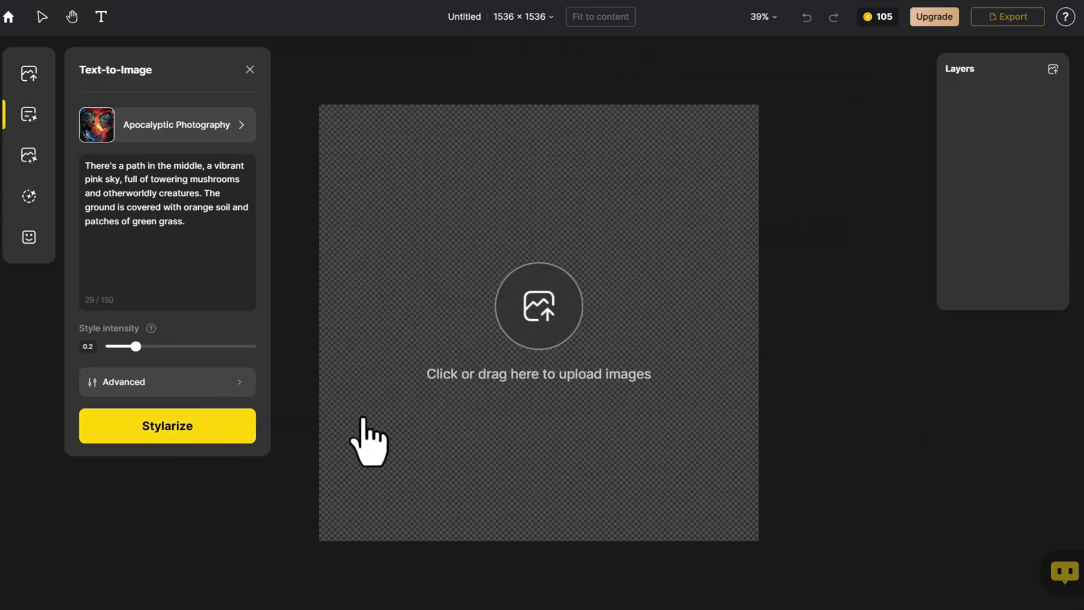
left_click(292, 372)
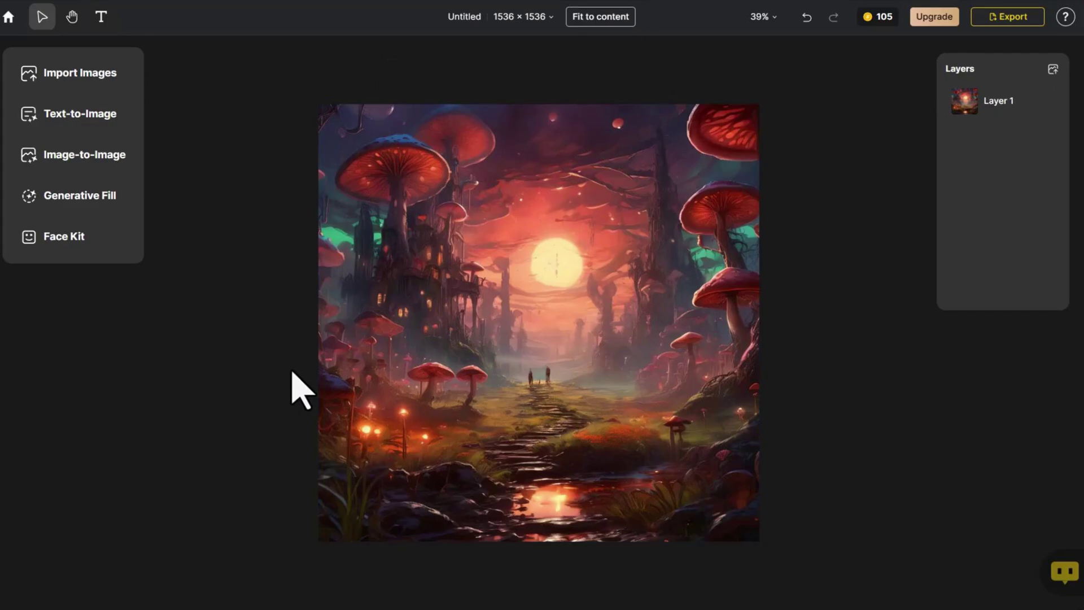
Delete the old landscape prompt from the Text-to-Image box
left_click(106, 114)
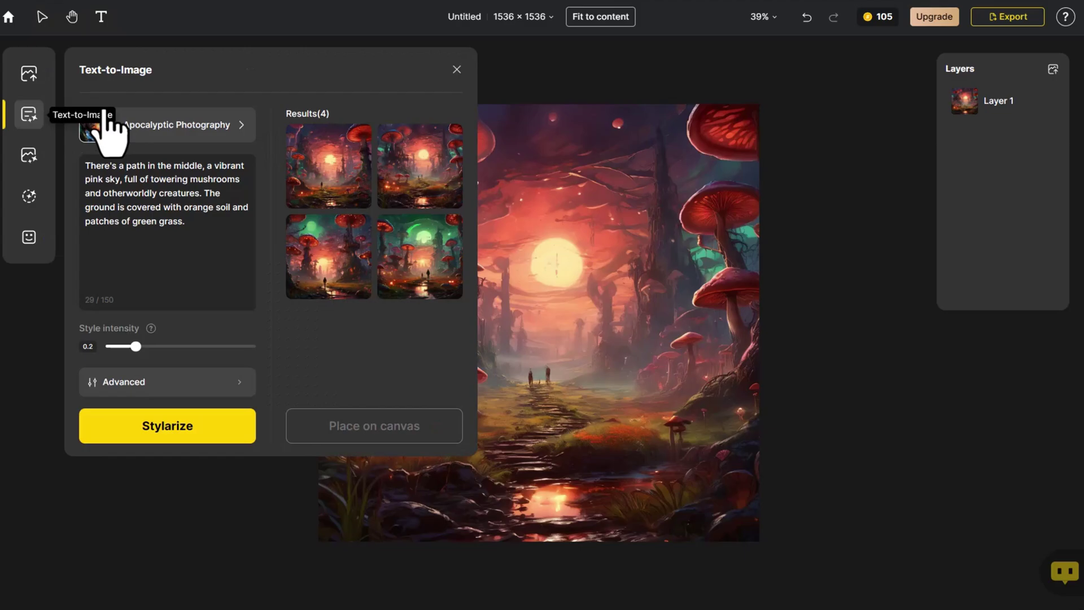
left_click_drag(188, 222, 85, 164)
key("BackSpace")
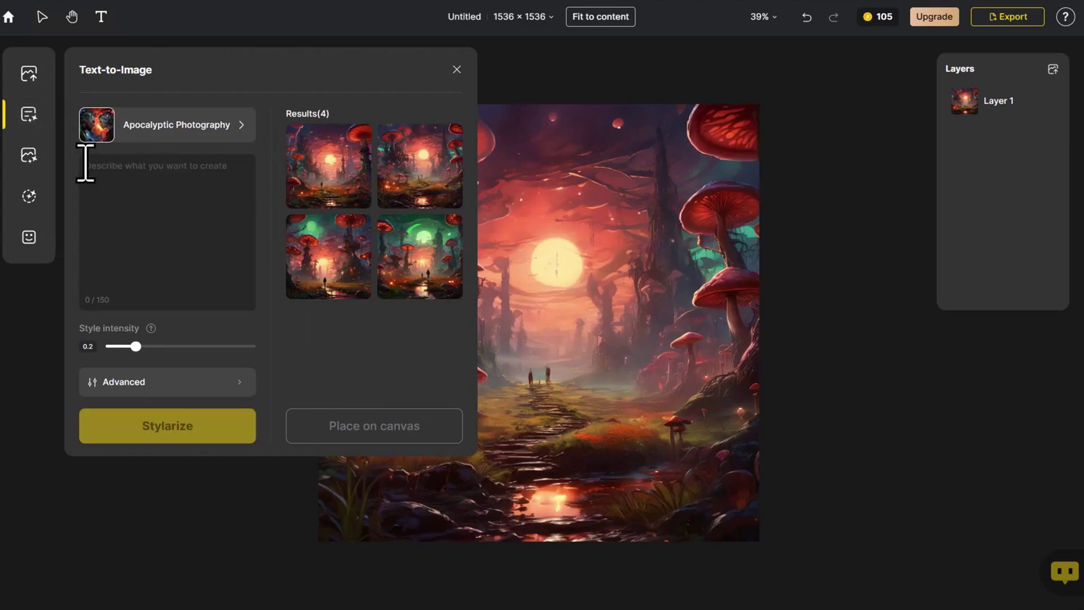
type("a woman with blonde")
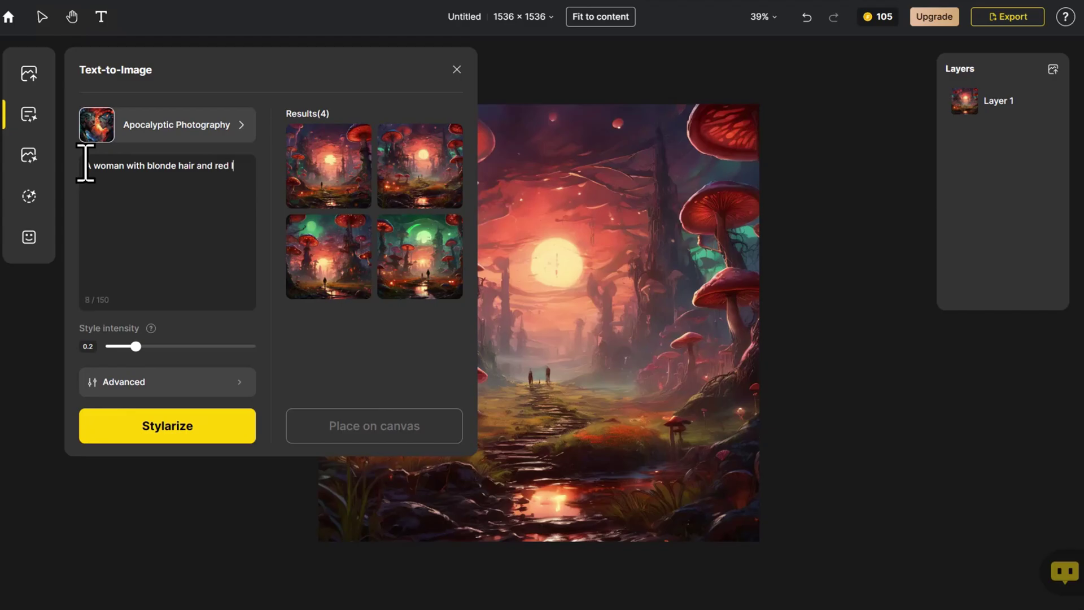
type("ick wears a ")
type("blue sunglasses,lookin")
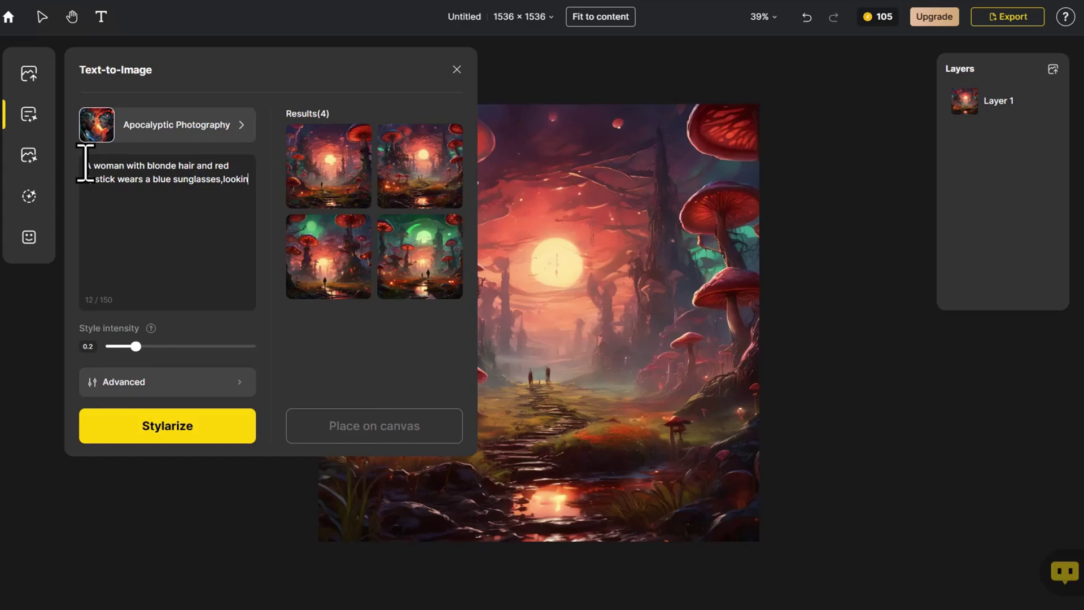
type("g upwards with a")
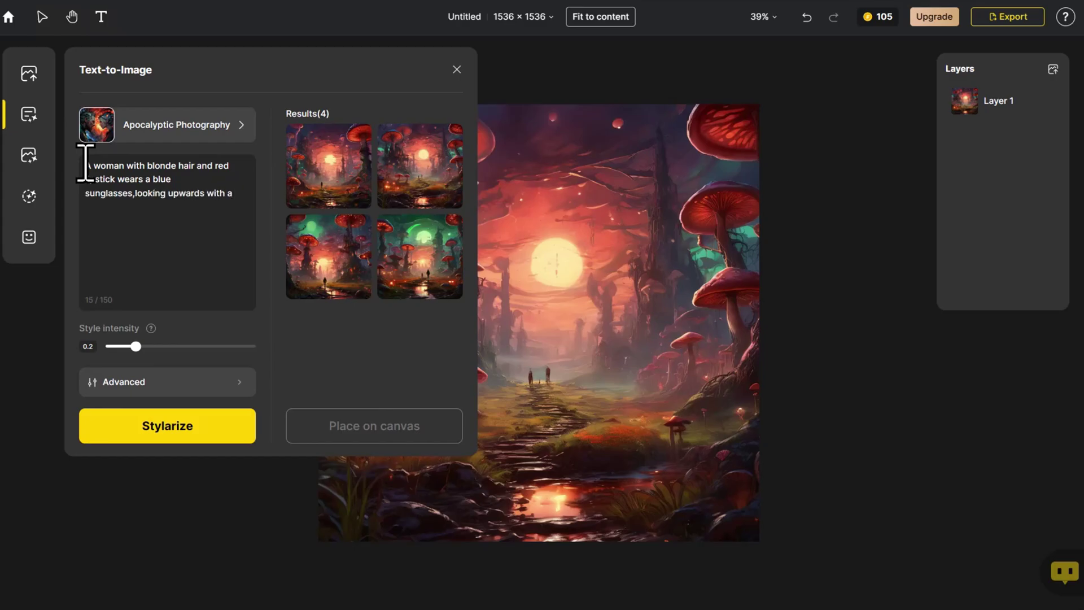
type("slight smile.She has ")
type("on a l")
type("ank t")
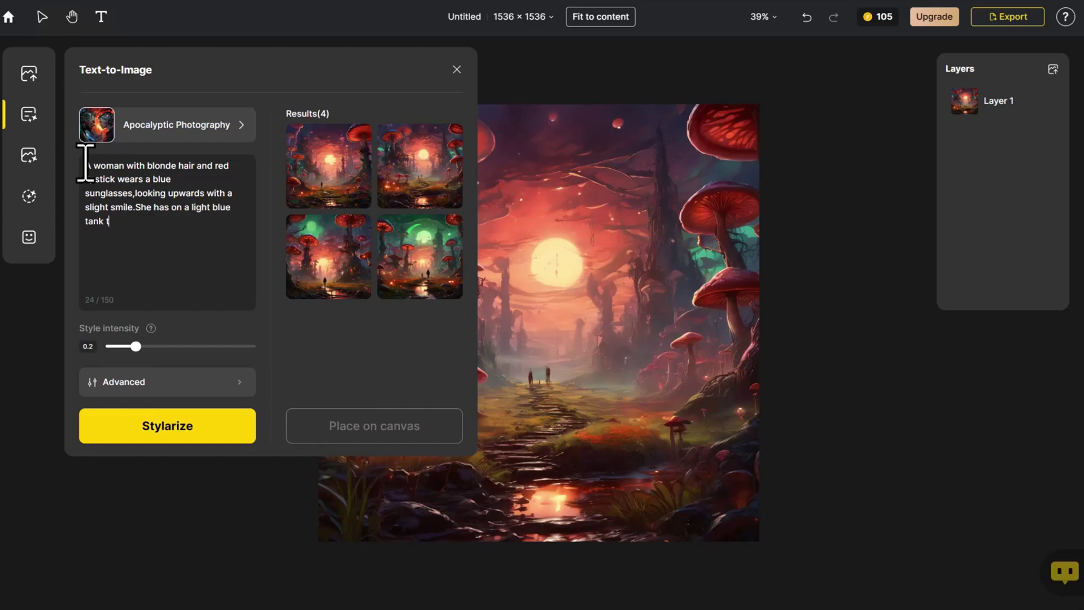
type("background is vibra")
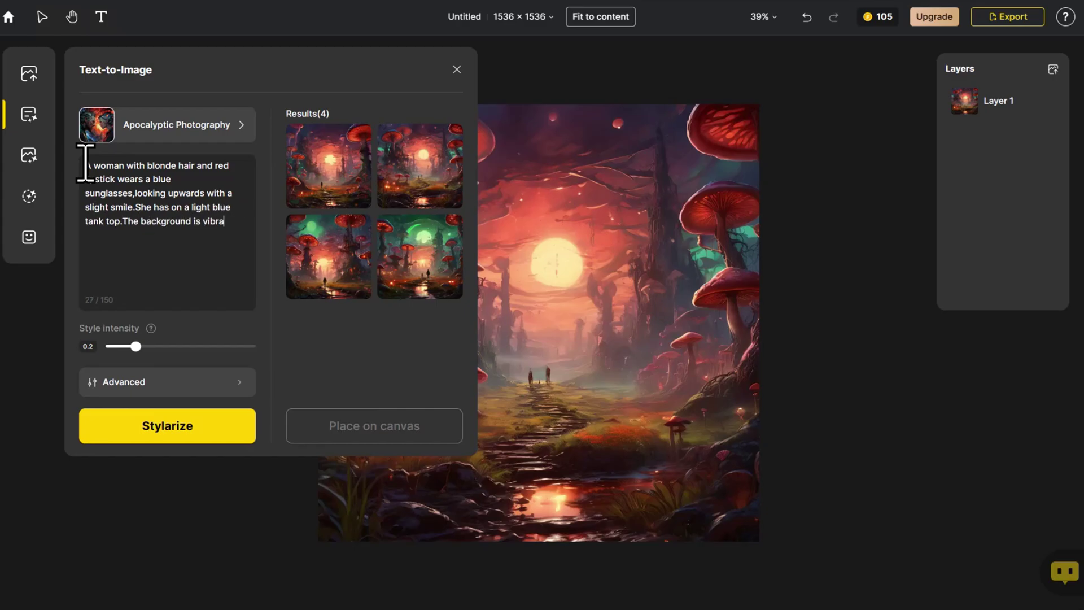
type("ith splashes of colorful flowers")
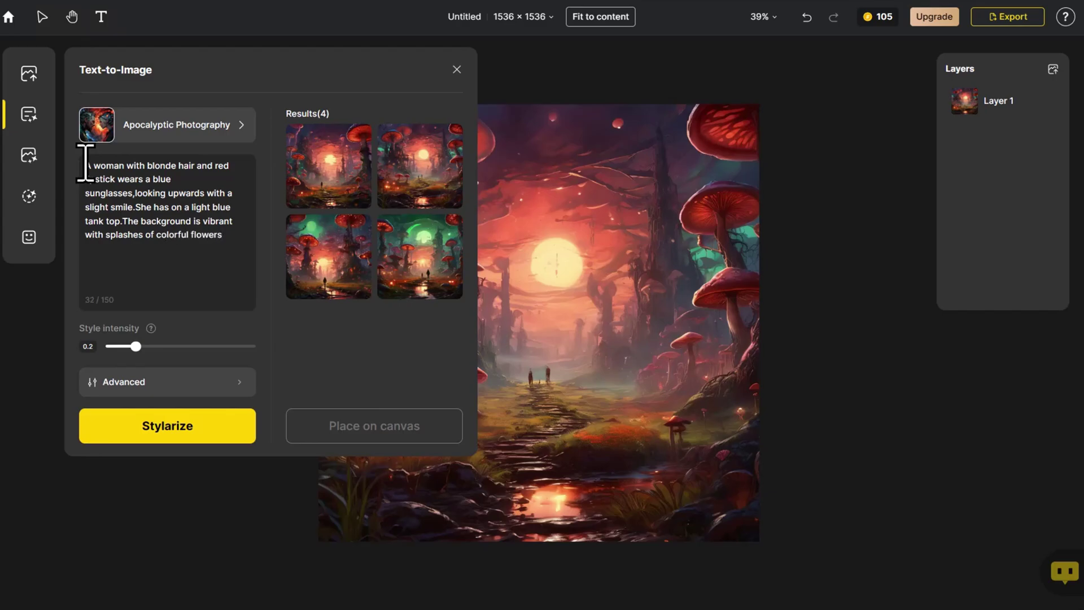
Generate Realistic-style portraits and place the second blonde-woman result as Layer 2
left_click(136, 127)
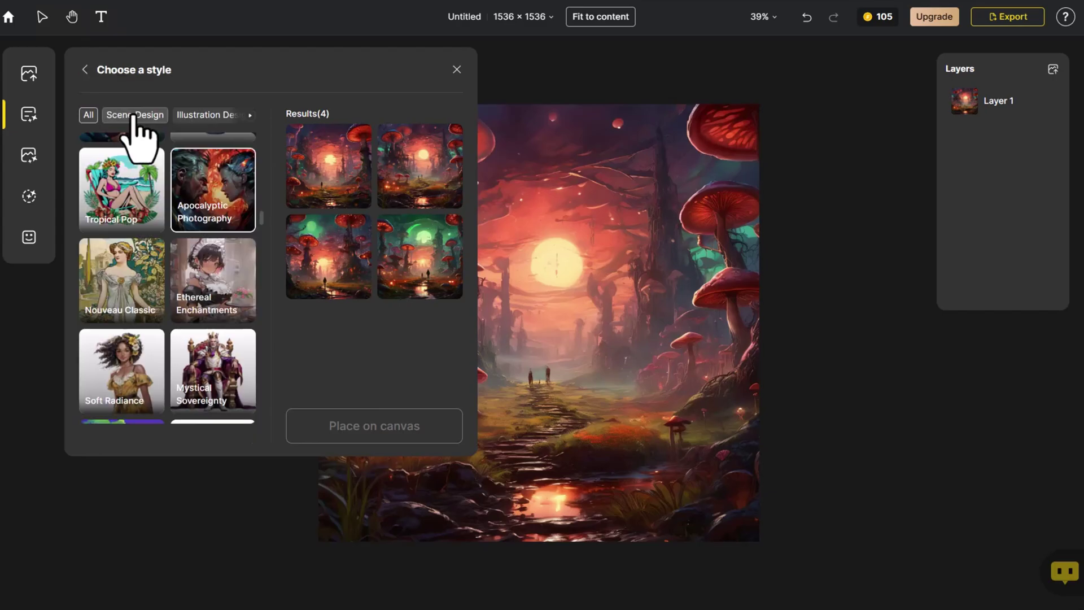
scroll(161, 194, "down", 2)
scroll(169, 207, "up", 2)
scroll(169, 208, "up", 2)
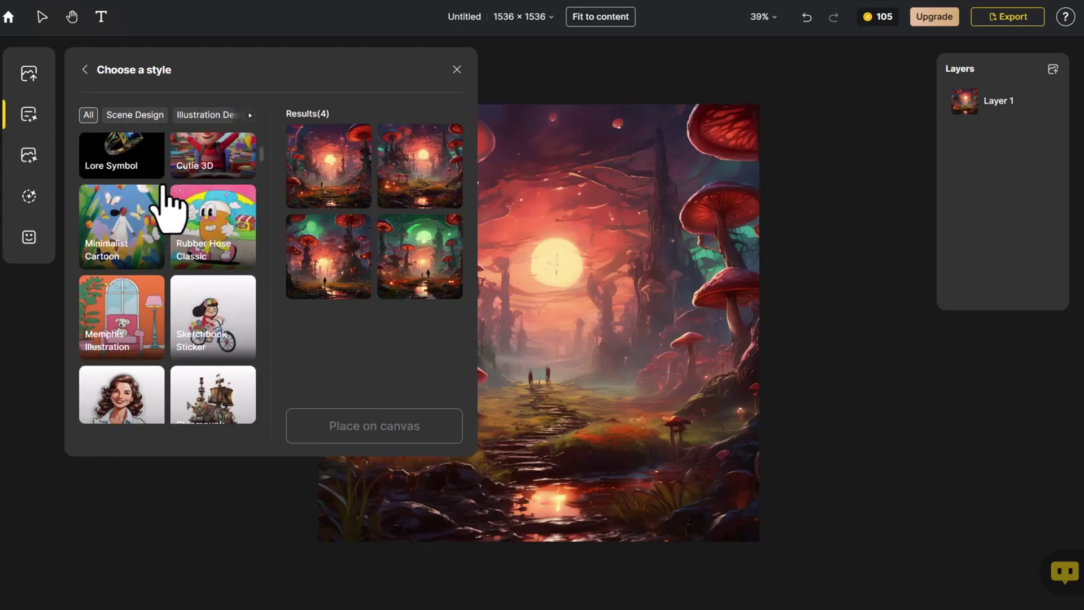
scroll(169, 208, "up", 2)
left_click(174, 204)
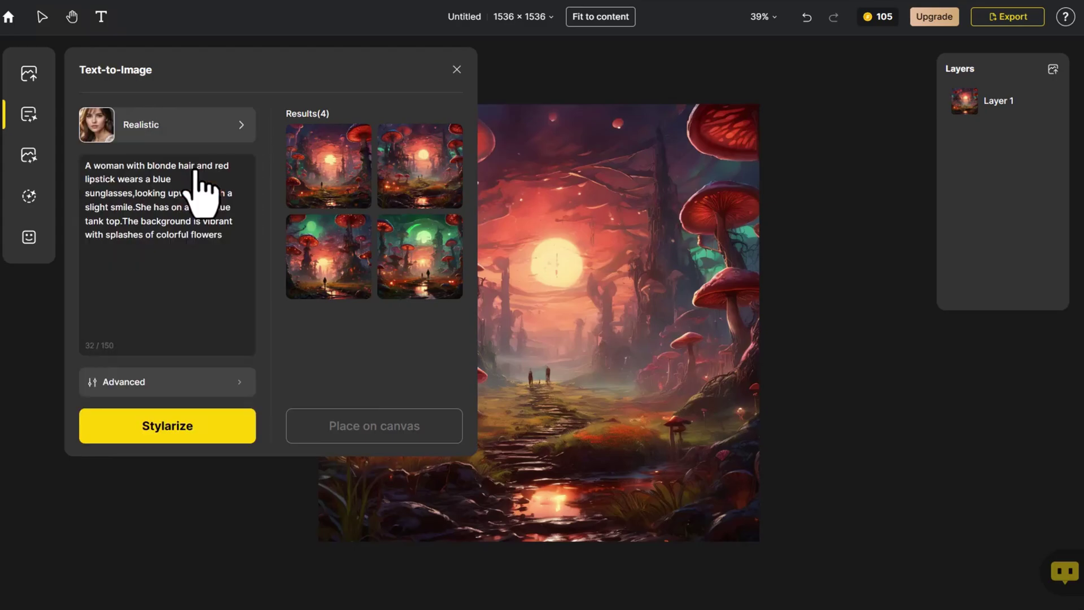
left_click(219, 425)
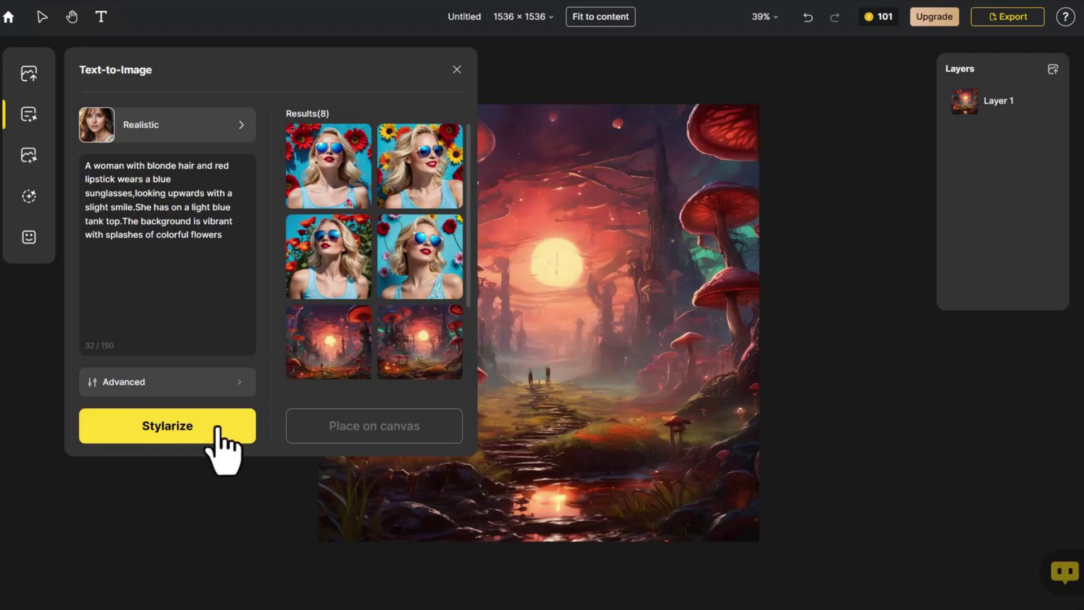
left_click(388, 200)
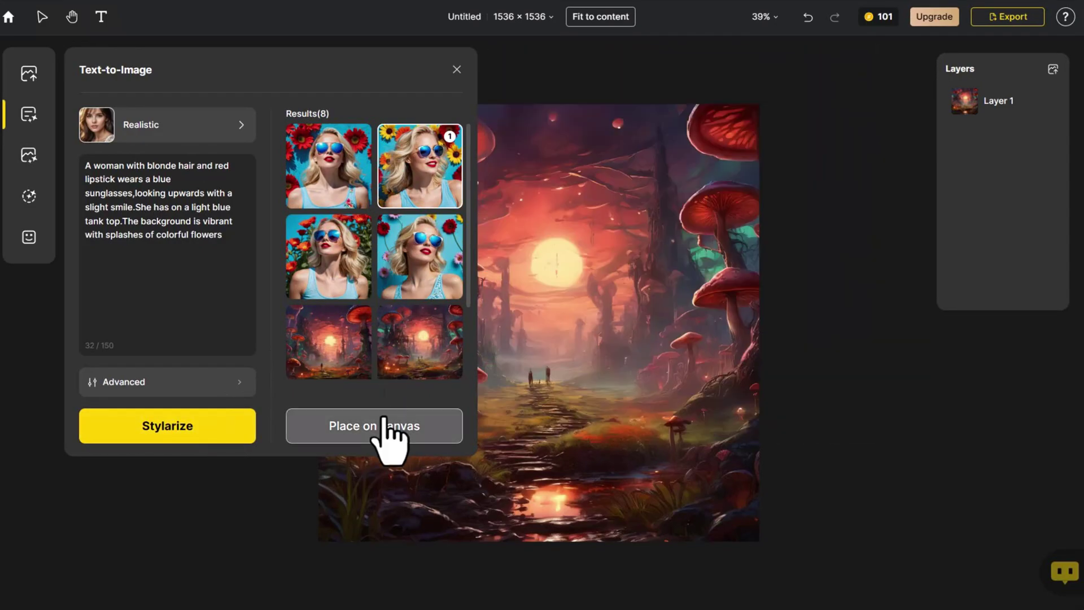
left_click(389, 428)
Mask the woman's chest, top and shoulders in Generative Fill with an enlarged brush
left_click(261, 367)
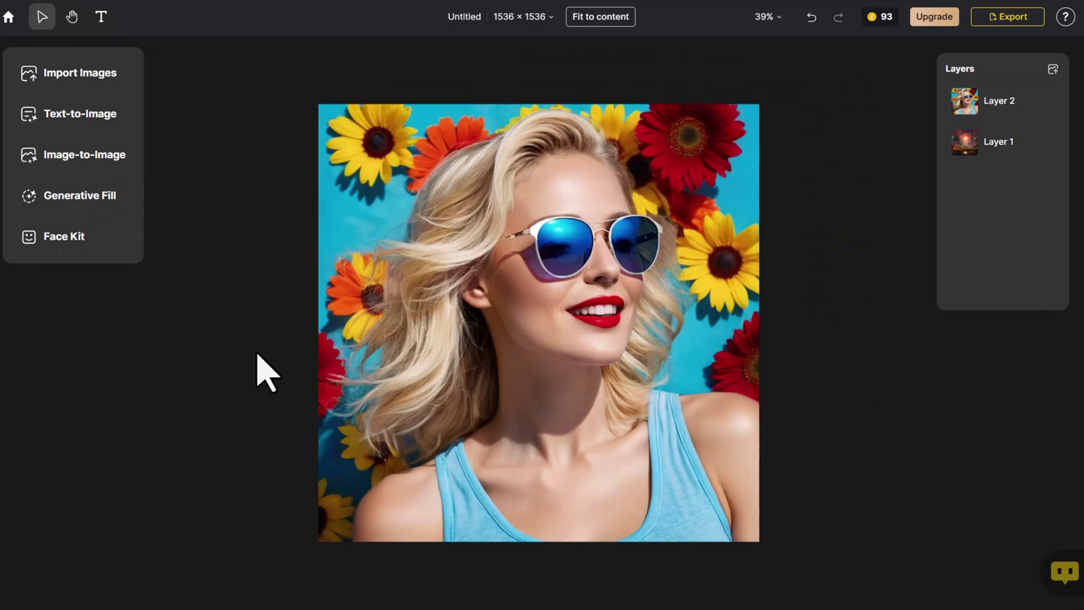
left_click(106, 197)
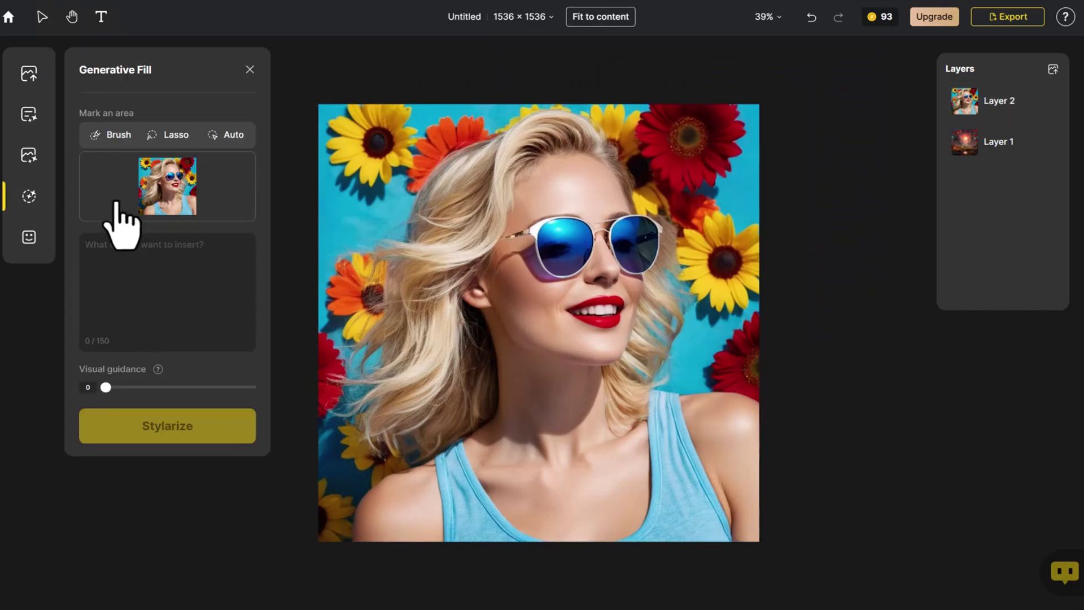
left_click(114, 135)
left_click(492, 70)
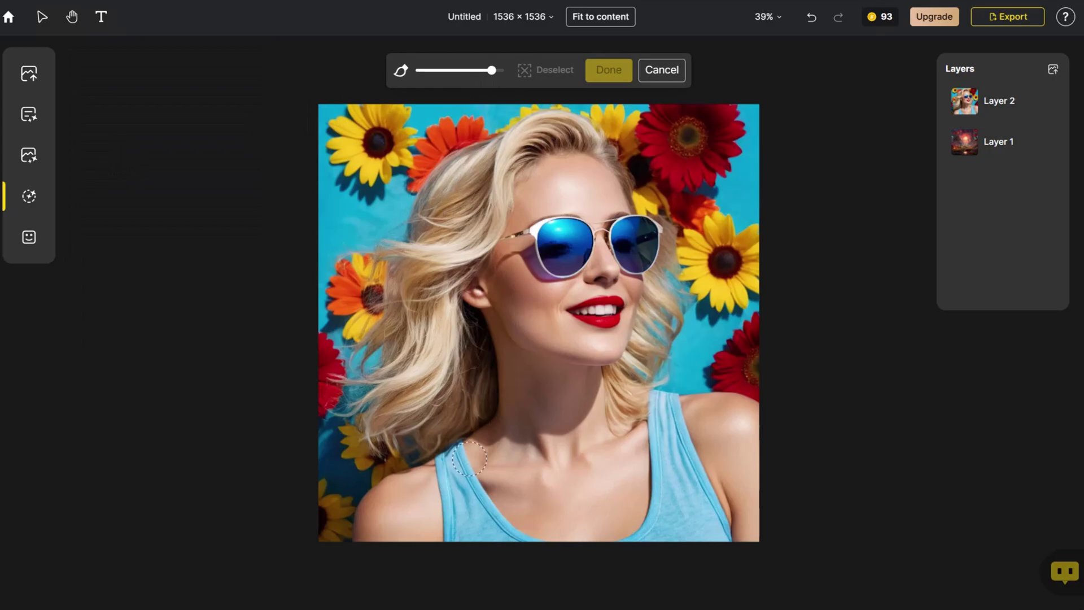
left_click_drag(468, 457, 382, 491)
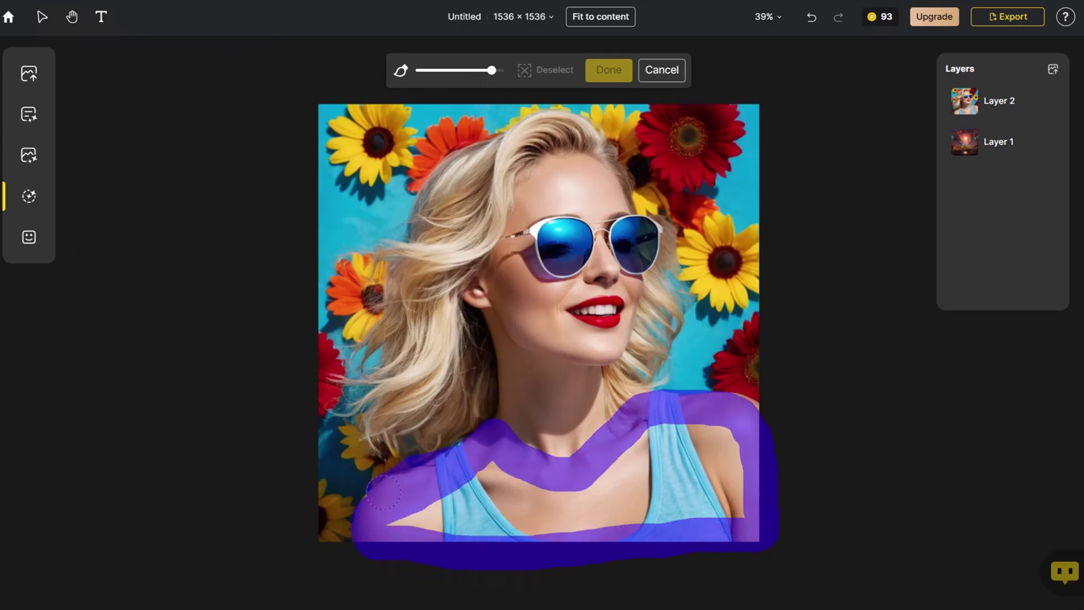
left_click_drag(383, 492, 689, 463)
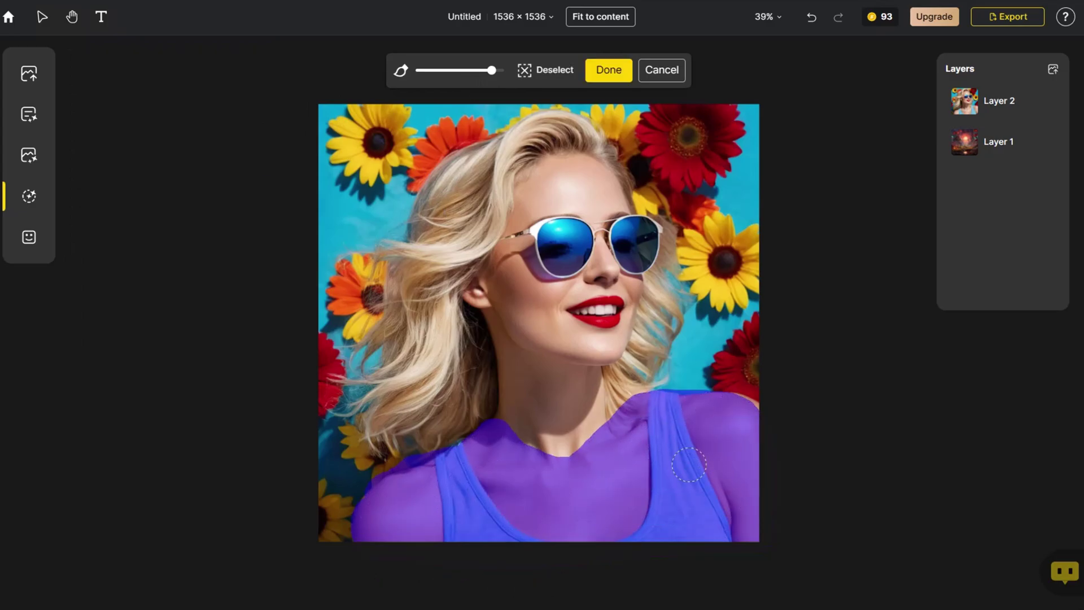
left_click(608, 70)
Fill the mask with 'dress' and place the bottom-left necklace result as Layer 3
left_click(200, 262)
type("dress")
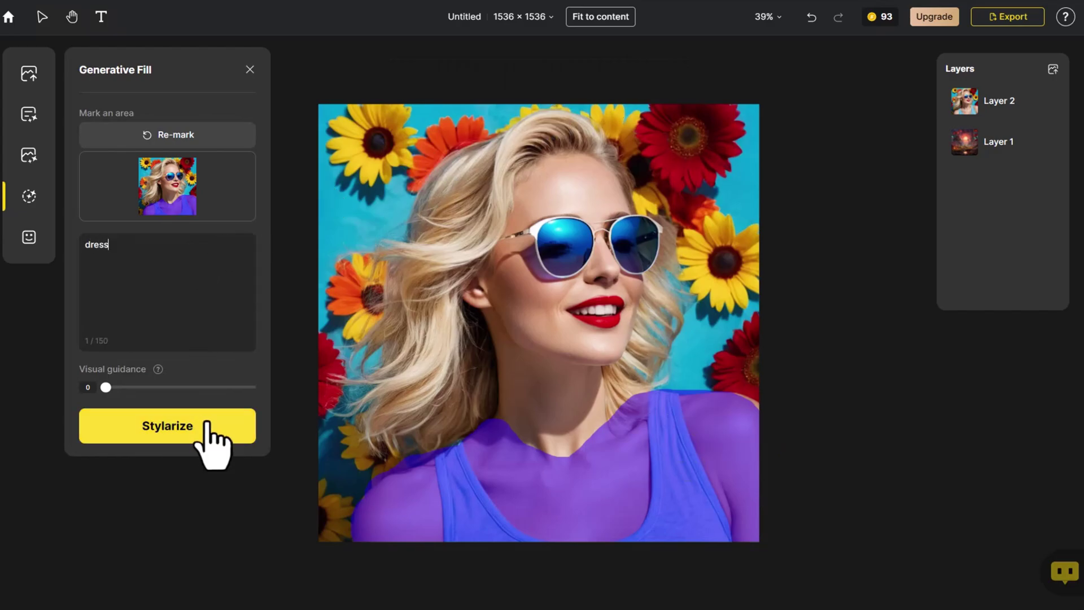
left_click(209, 428)
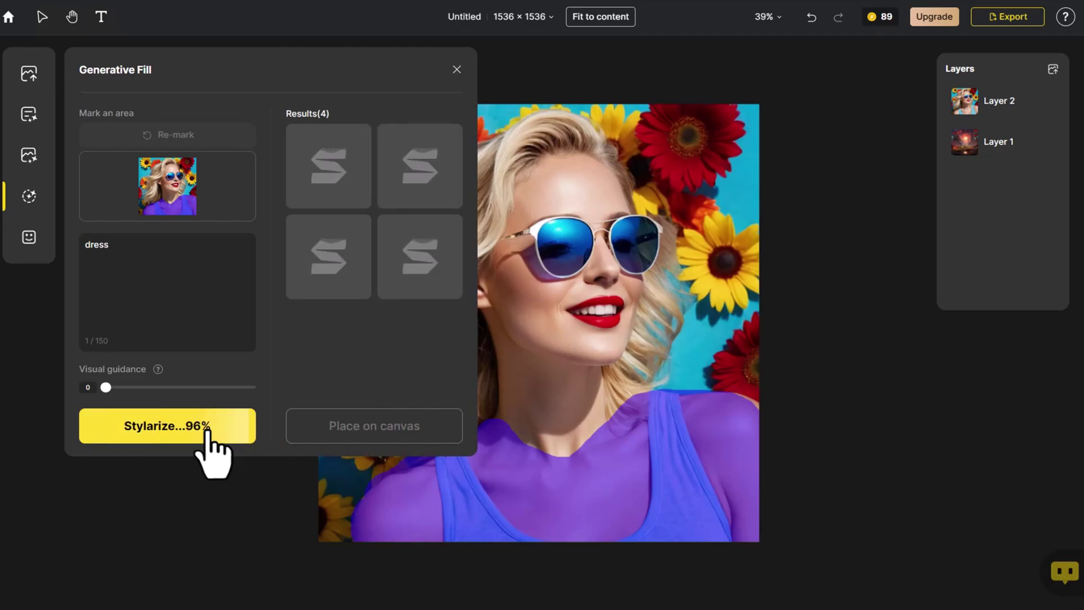
left_click(296, 293)
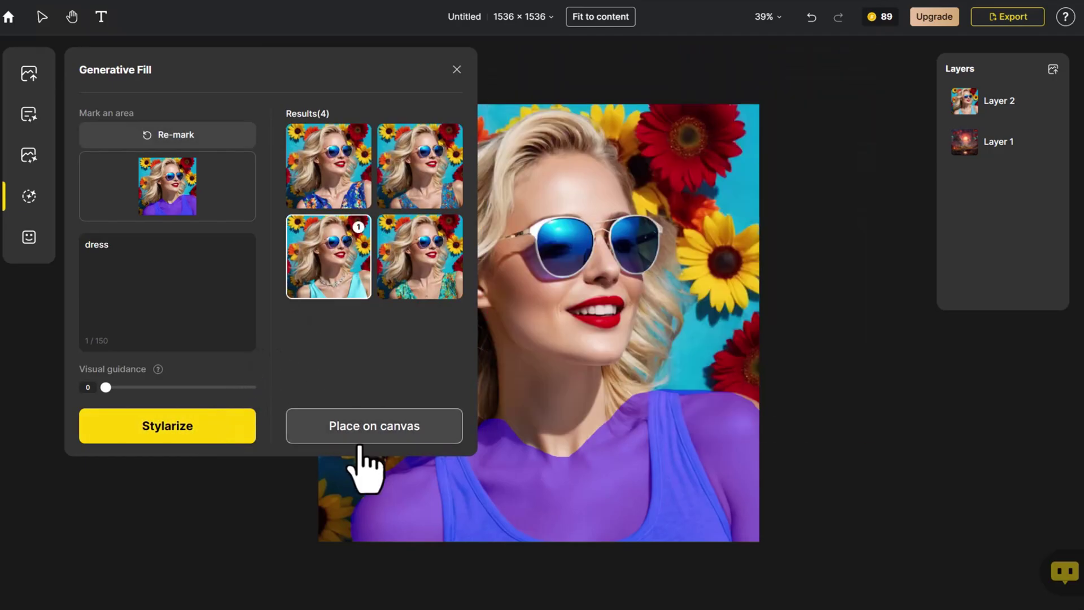
left_click(361, 431)
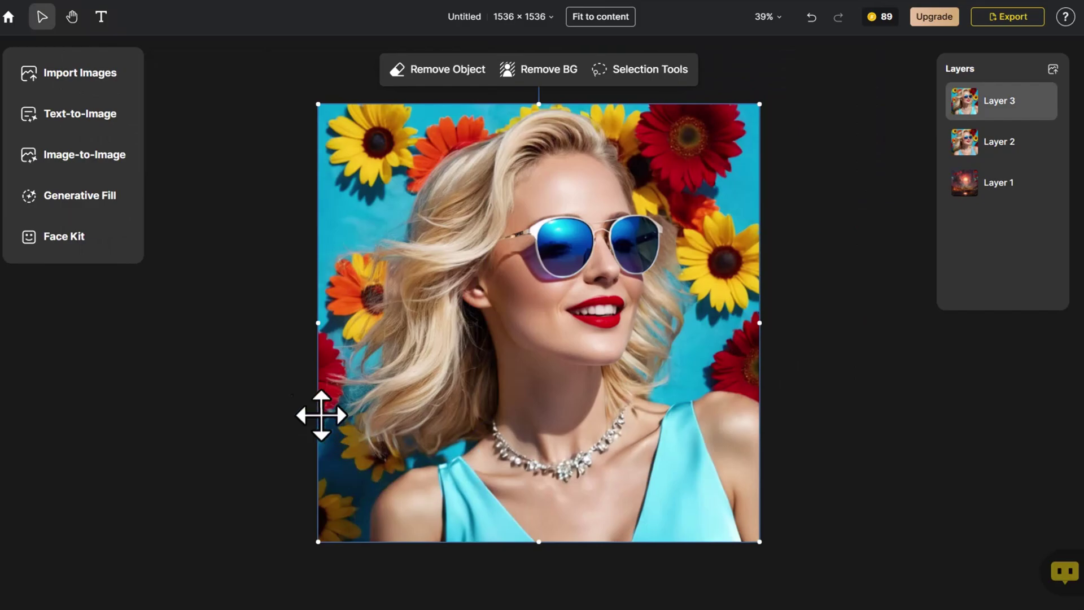
Clear the 'dress' prompt and mask both sunglasses in Generative Fill
left_click(120, 197)
double_click(96, 244)
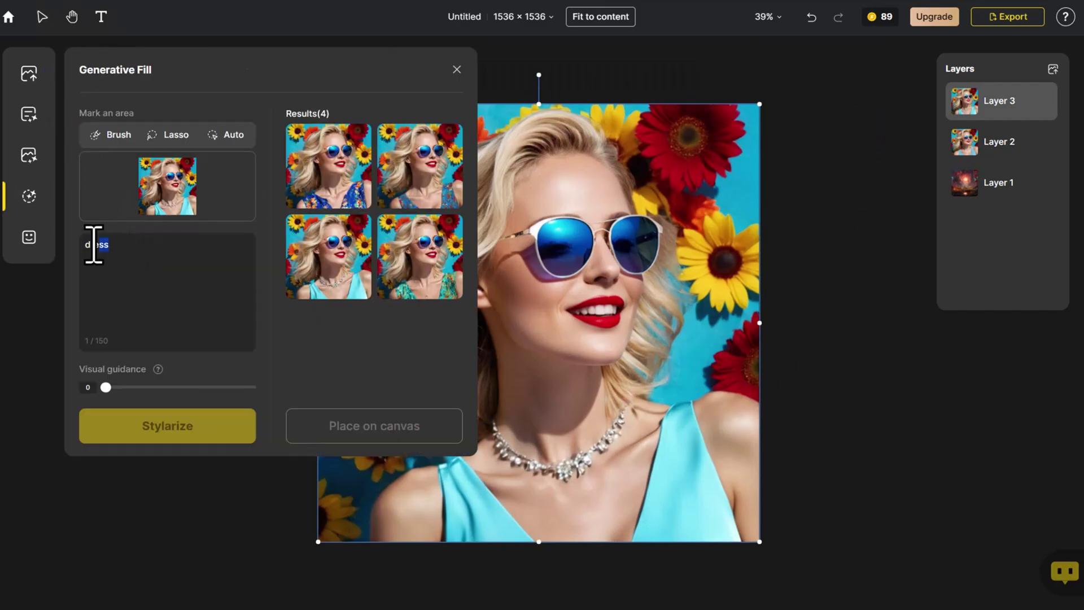
key("BackSpace")
left_click(113, 136)
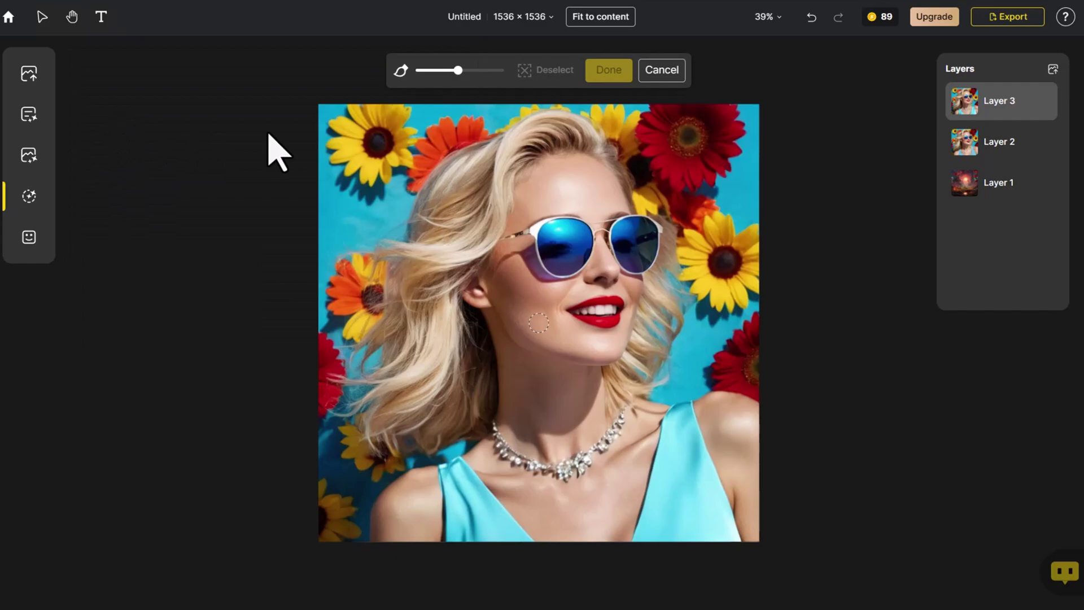
left_click(483, 71)
mouse_move(497, 245)
left_mouse_down()
mouse_move(645, 232)
mouse_move(635, 242)
left_mouse_up()
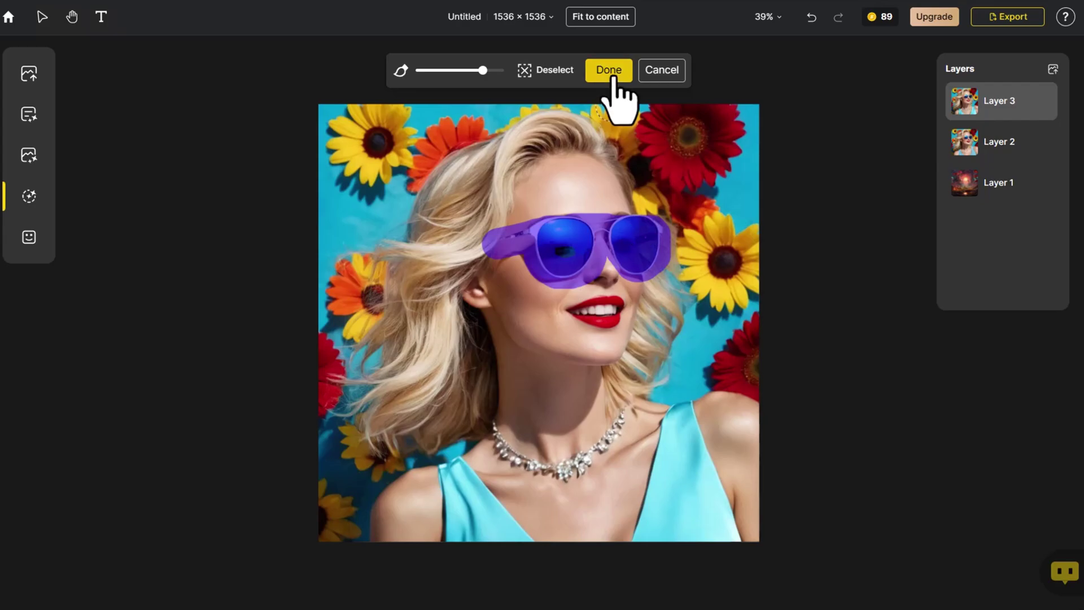
left_click(610, 77)
Fill the sunglasses with 'Pink sunglasses' and place the pink result as Layer 4
left_click(242, 259)
type("Pink sunglasses")
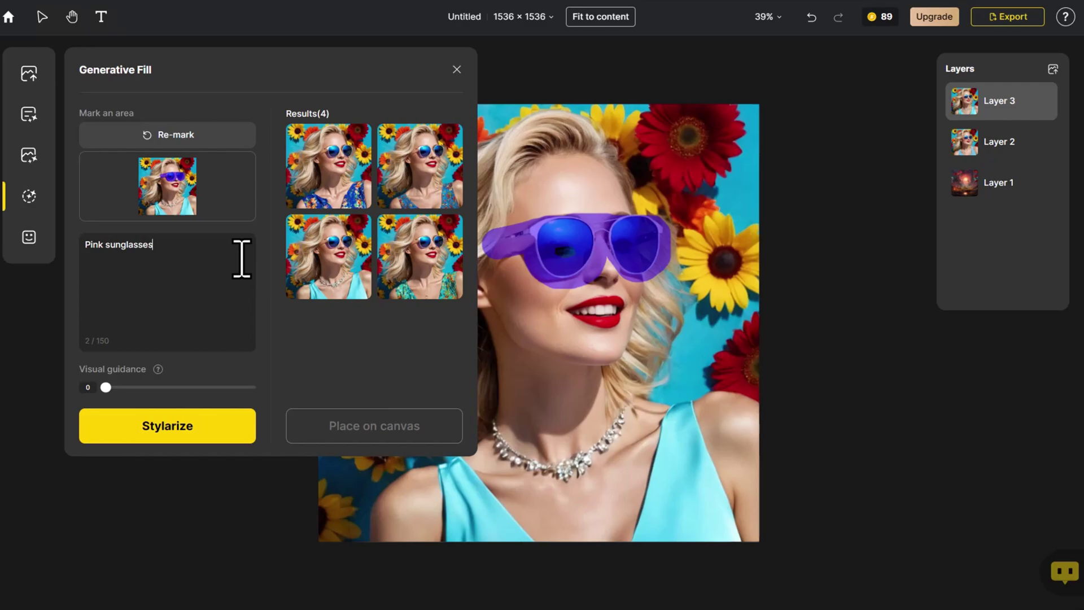
left_click(236, 428)
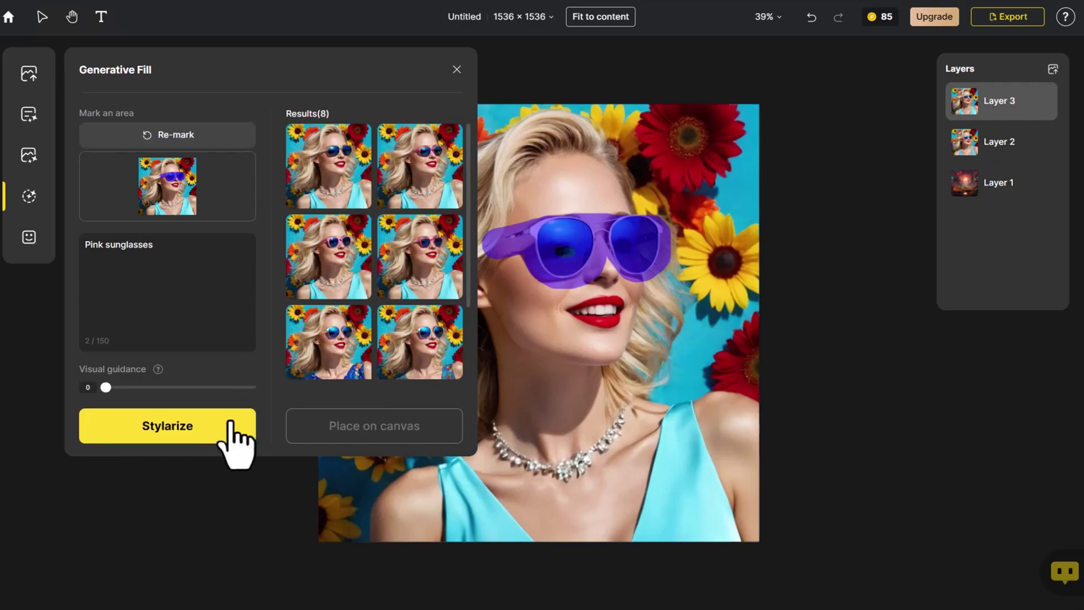
mouse_move(329, 256)
left_click(297, 295)
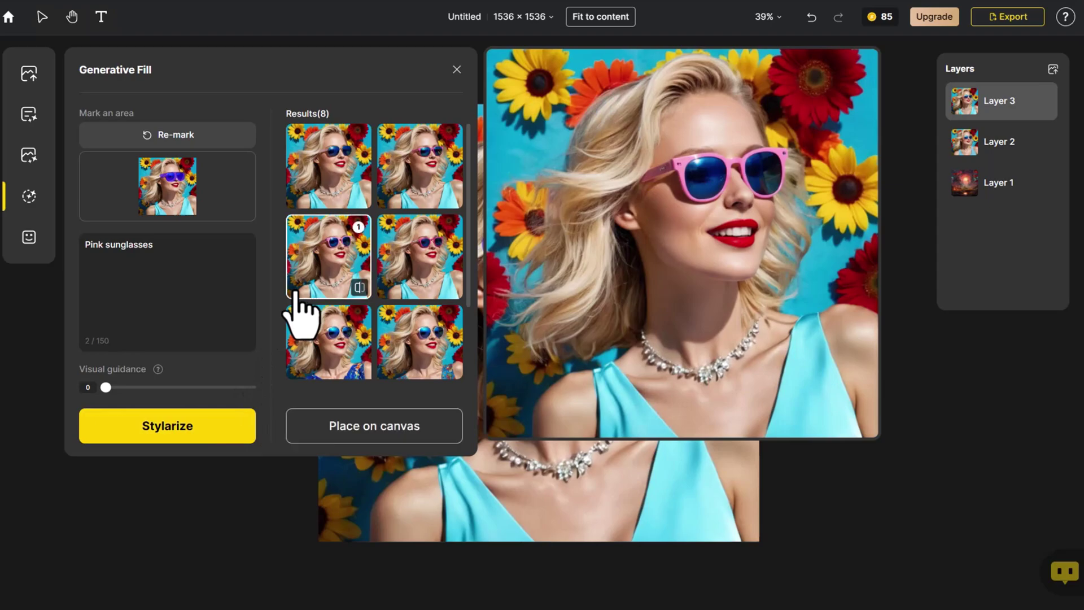
left_click(341, 428)
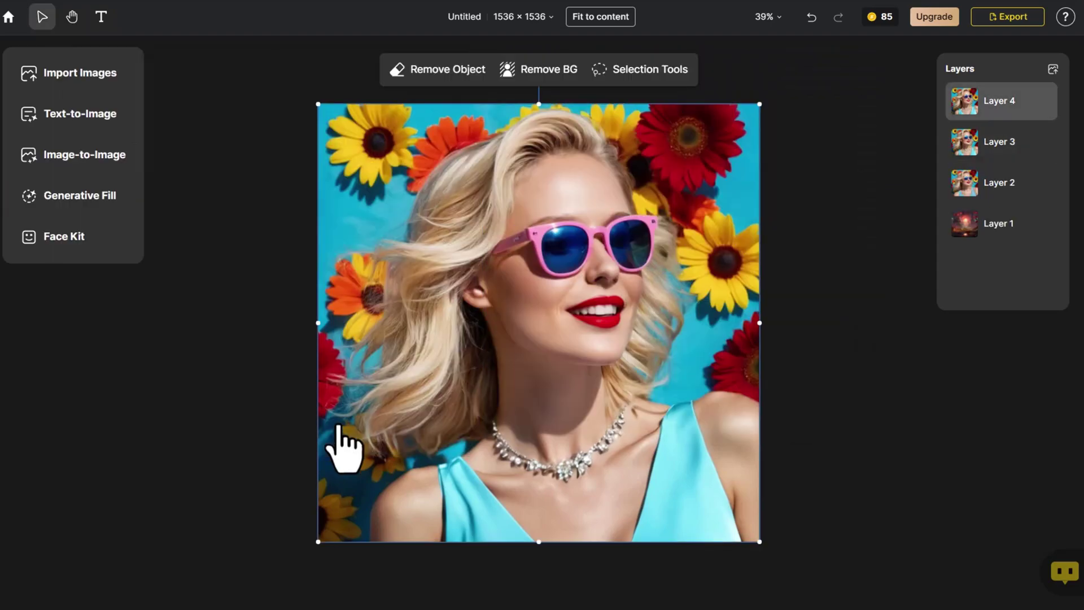
left_click(856, 373)
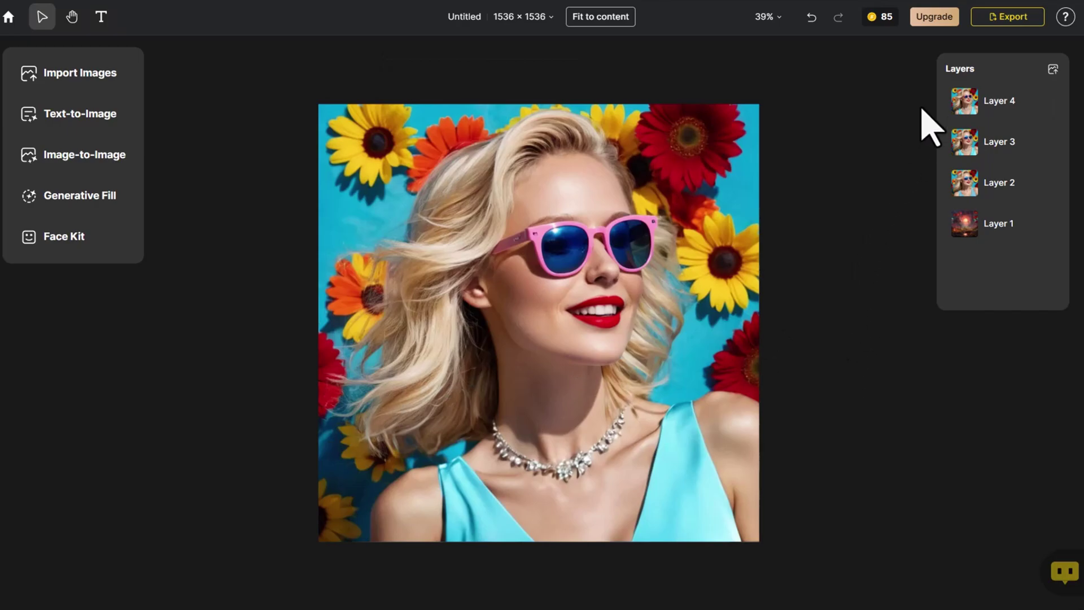
Bring up the PNG export settings with the scale kept at 1×
left_click(989, 21)
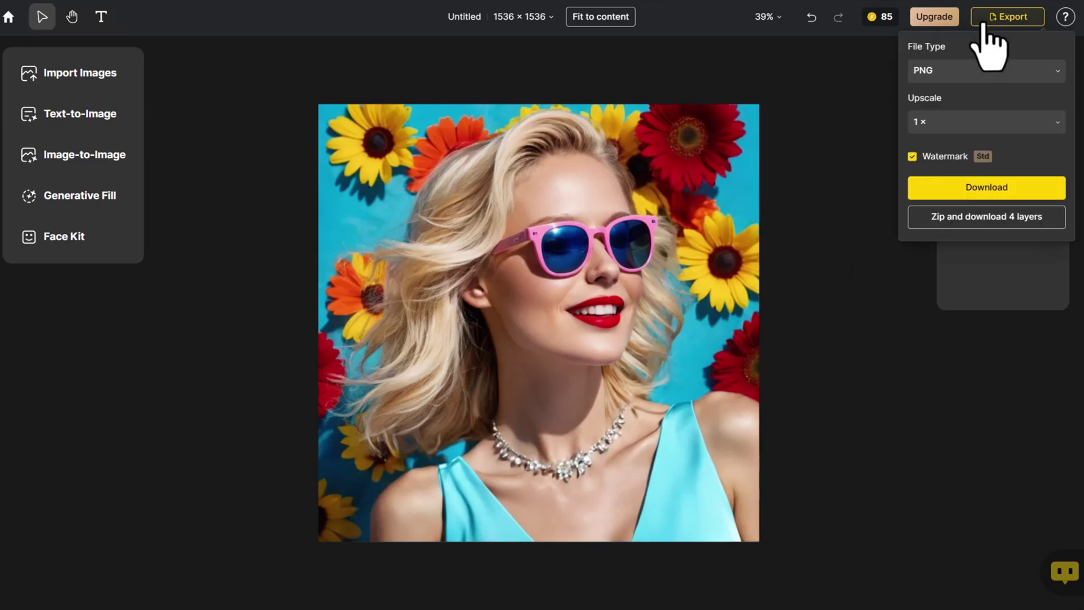
left_click(968, 123)
left_click(956, 124)
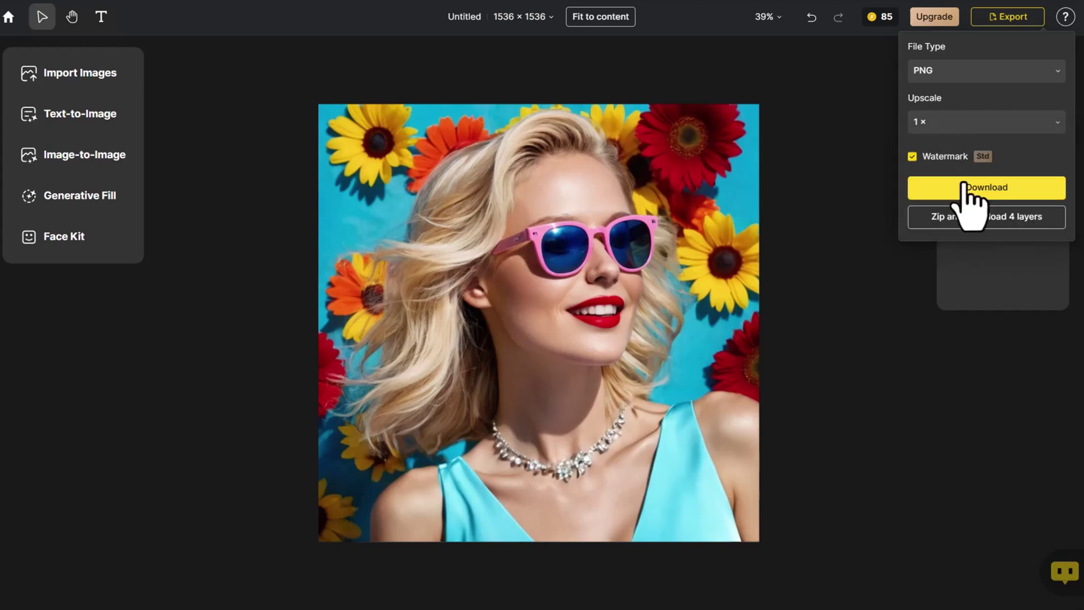